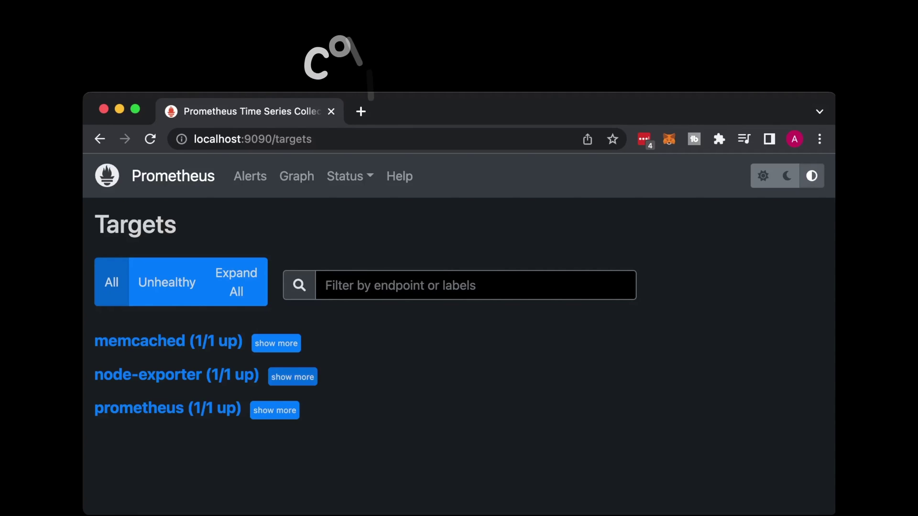
Step: Collapse the node-exporter target details and load localhost:9100/metrics in Chrome
key(Return)
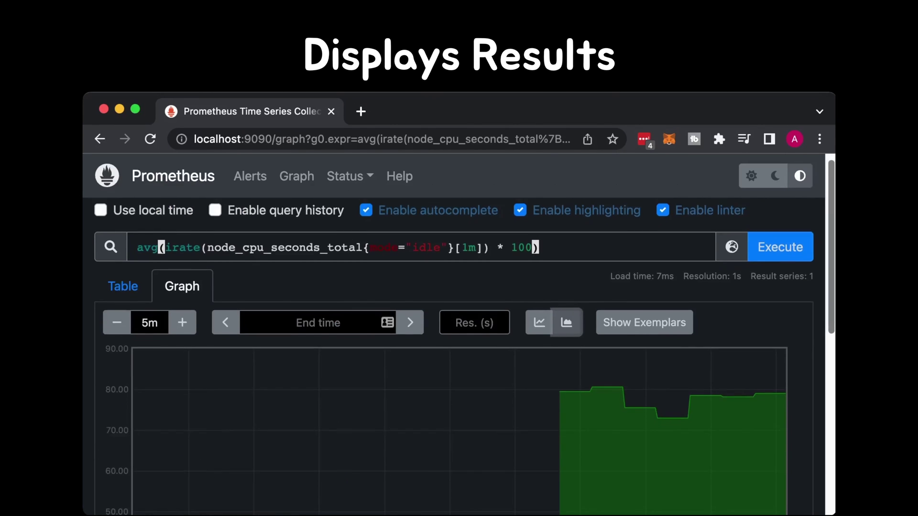
scroll(459, 359, down, 2)
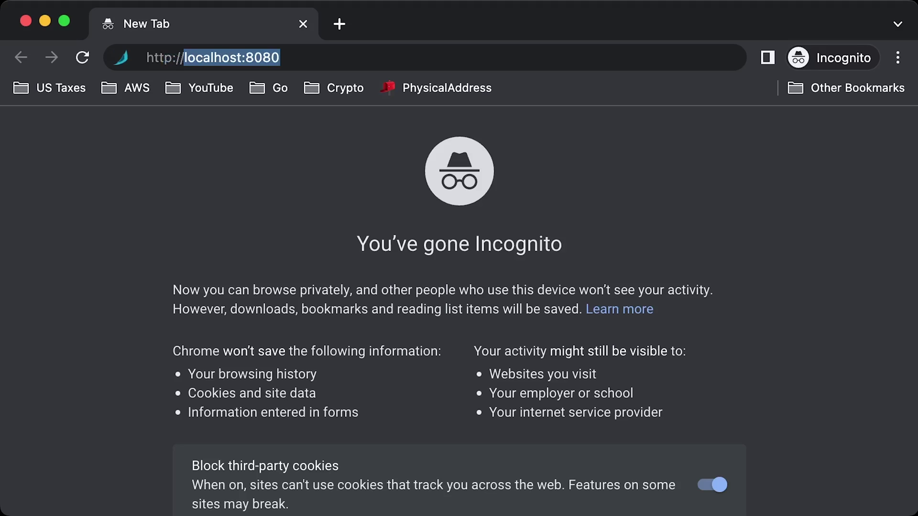
text(localhost:9100/metrics)
key(Return)
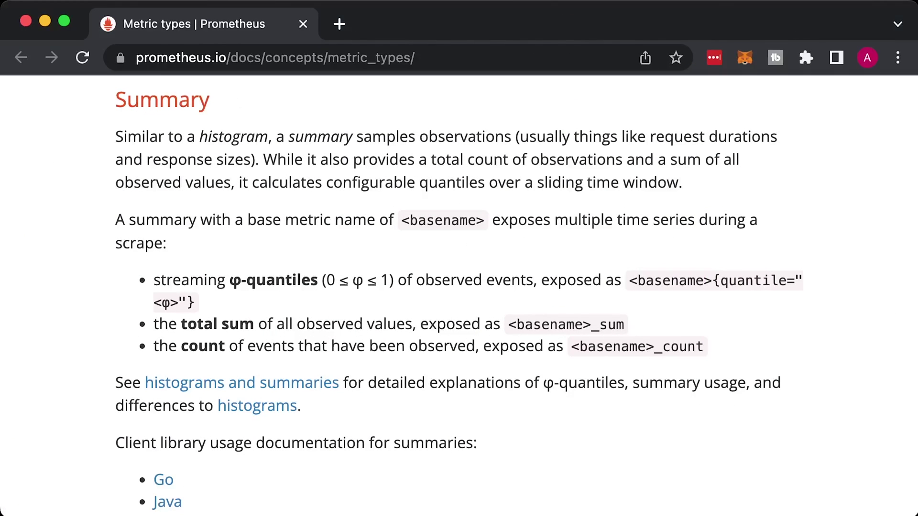
Step: Highlight the Summary heading in the Metric types documentation
drag(115, 100, 209, 99)
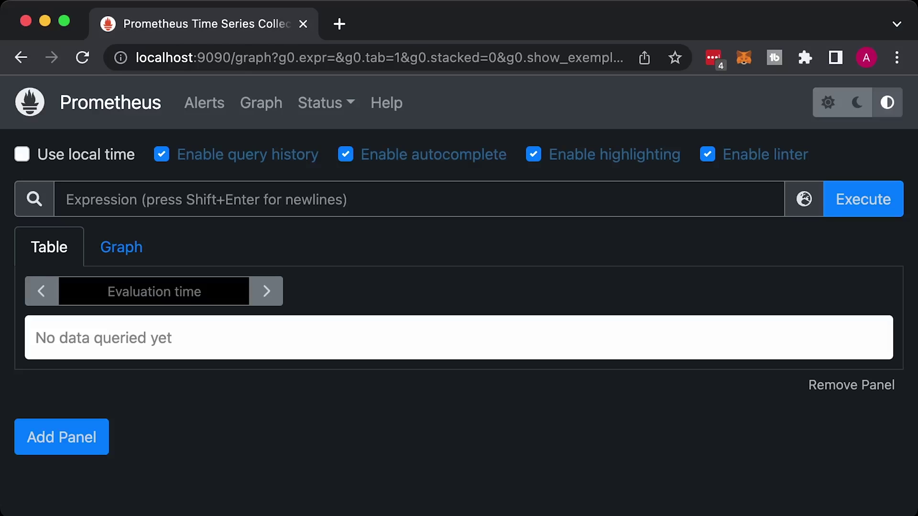
text(prometheus_http_requests_total)
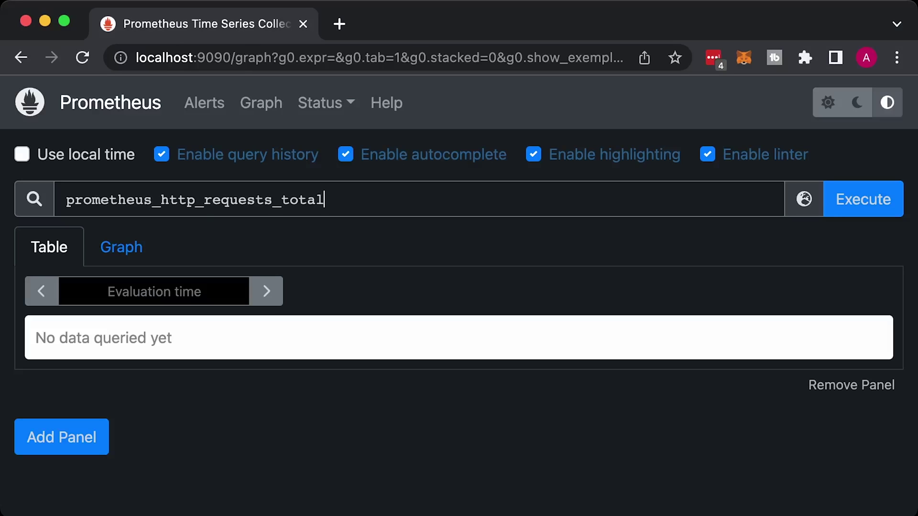
Step: Execute the prometheus_http_requests_total query to list its series
key(Return)
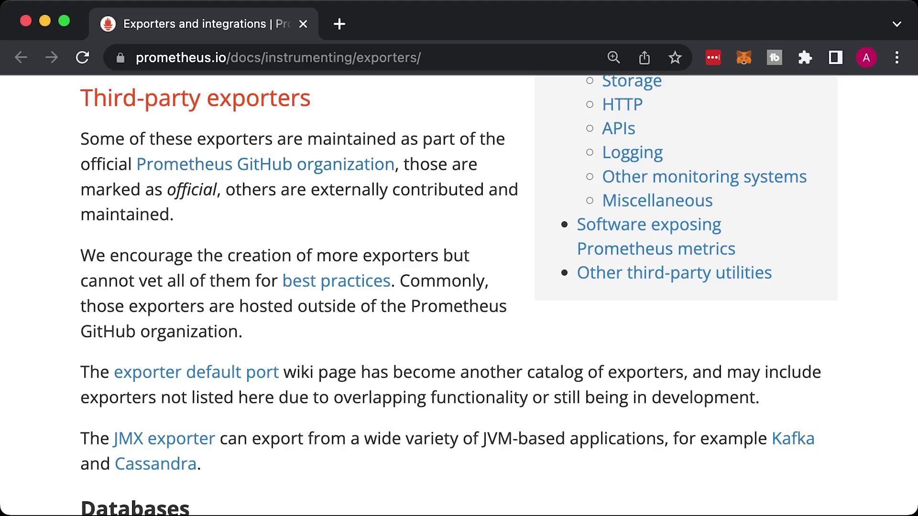
scroll(459, 294, down, 5)
scroll(459, 294, down, 5)
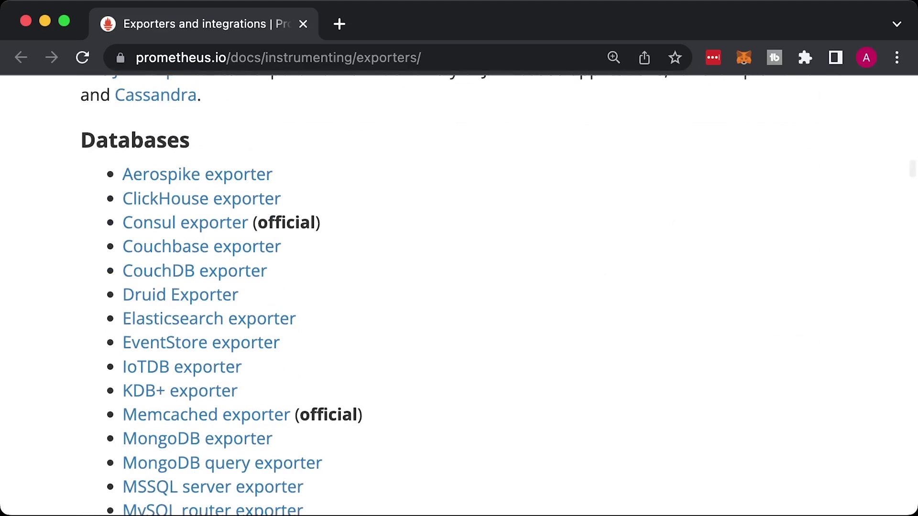
scroll(459, 295, down, 4)
scroll(459, 295, down, 2)
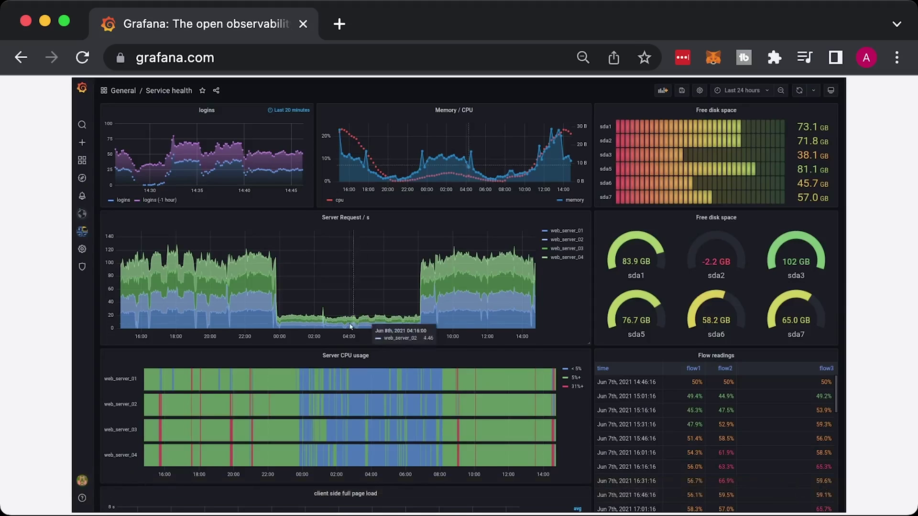
mouse_move(532, 324)
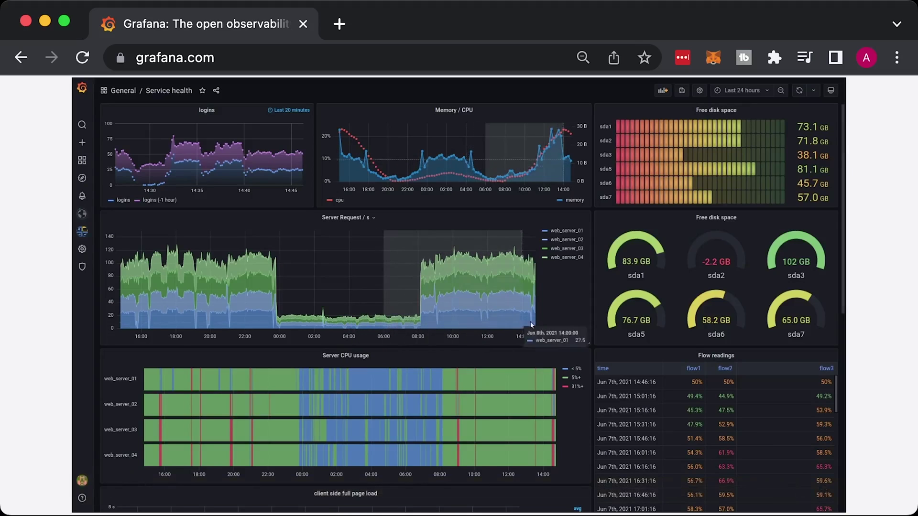
drag(384, 326, 537, 321)
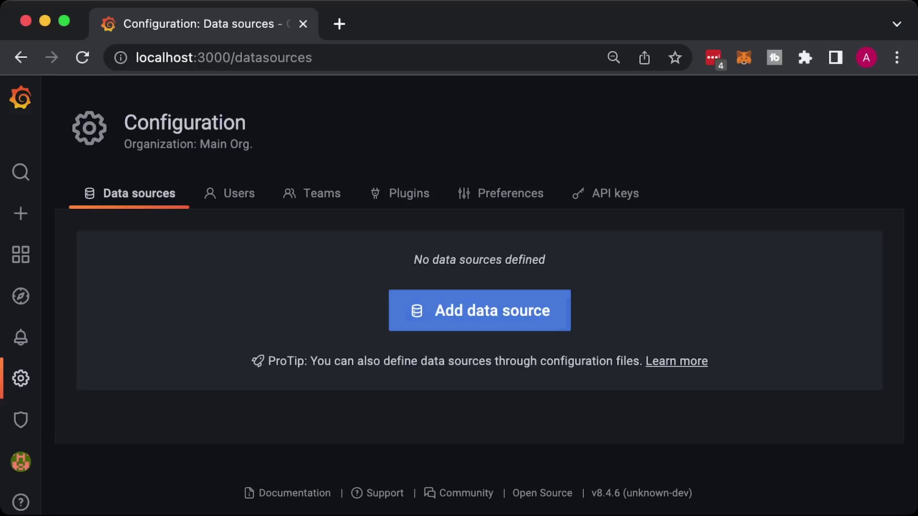
click(480, 311)
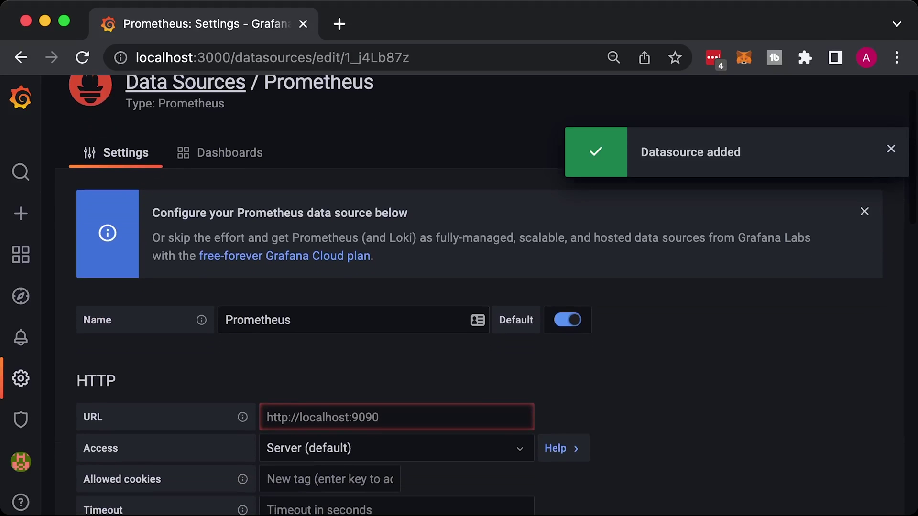
text(http://localhost)
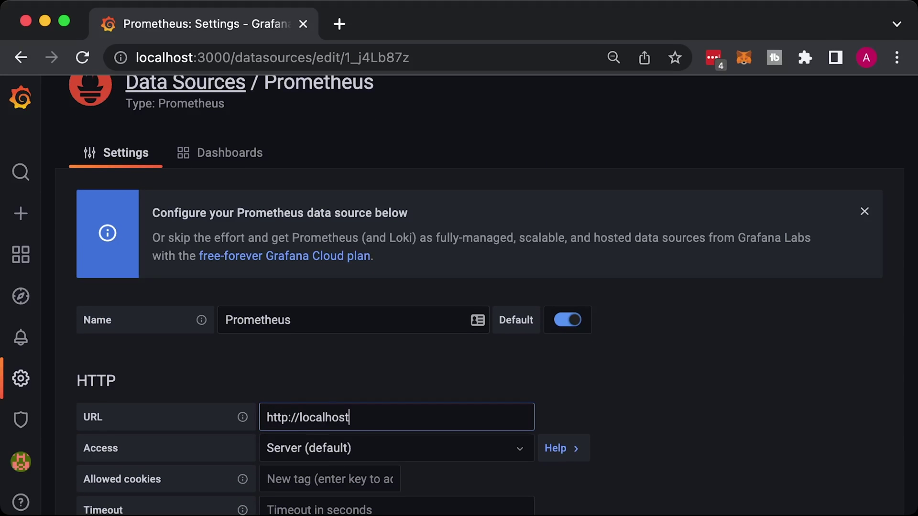
text(:90)
text(90)
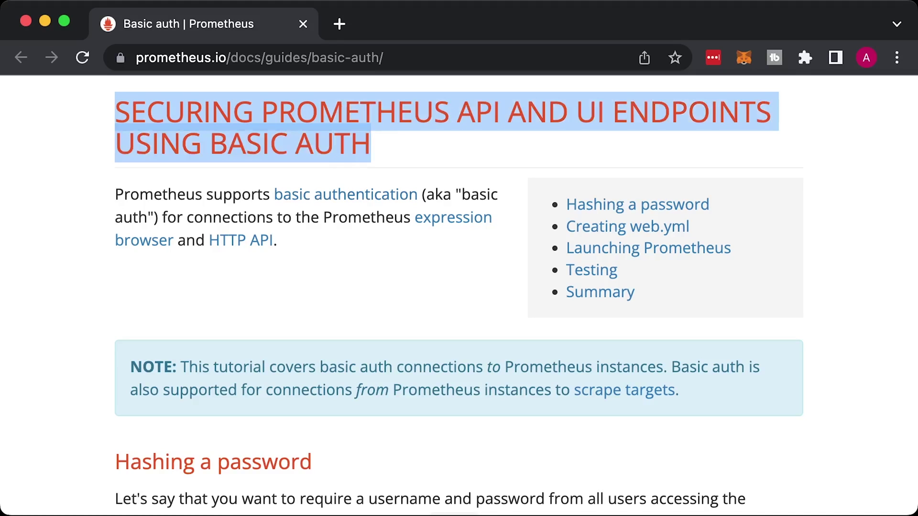
text(admin)
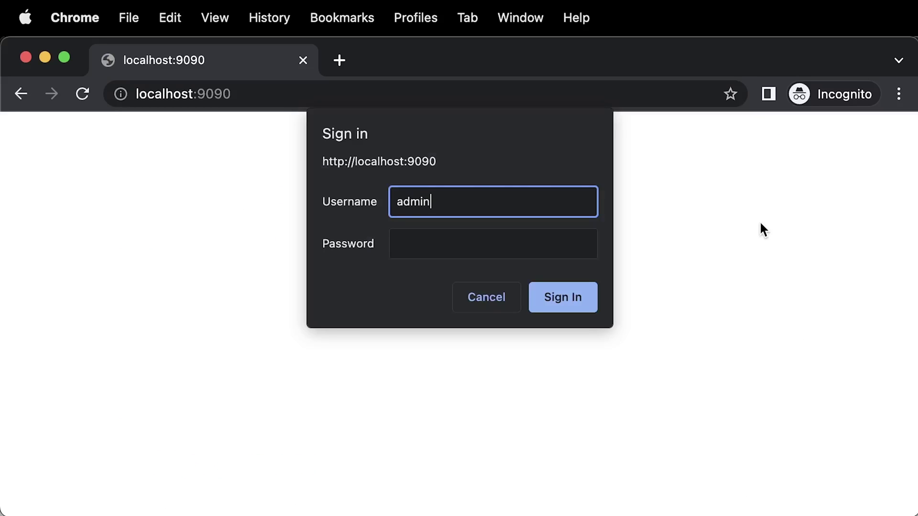
key(Tab)
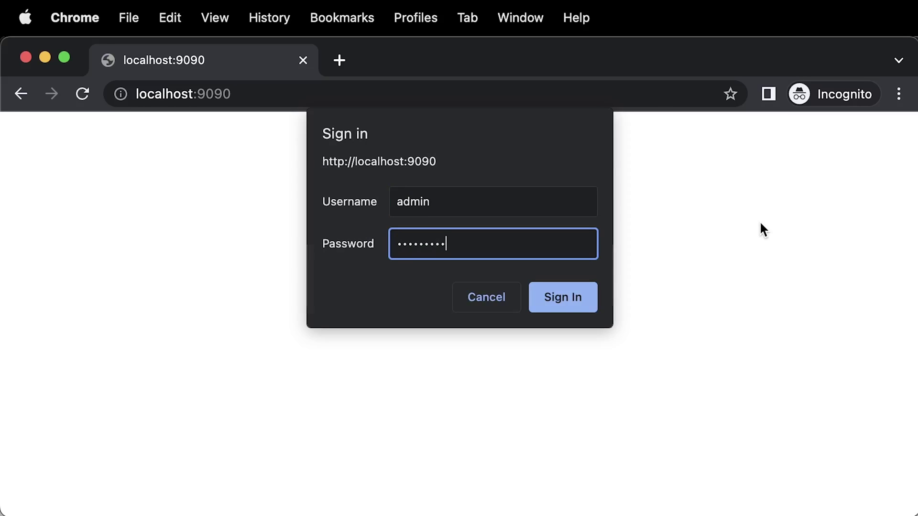
key(Return)
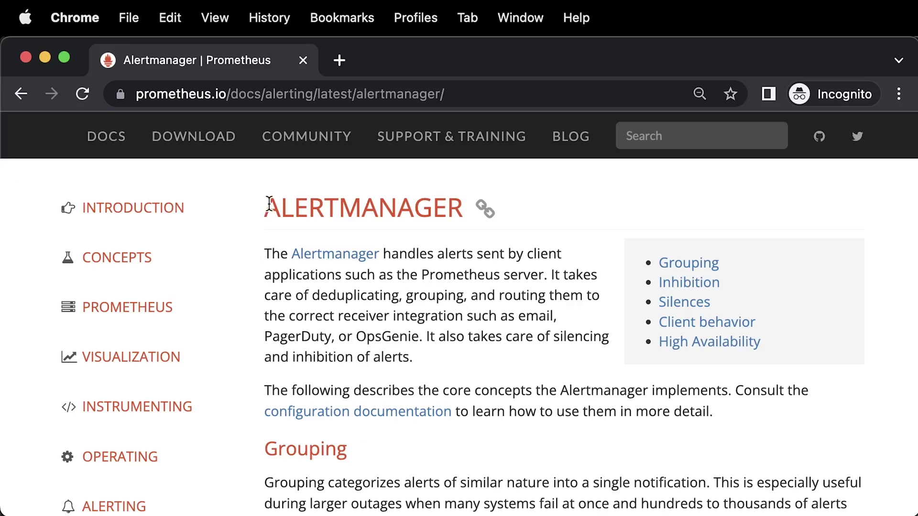
Step: Select and then deselect the ALERTMANAGER heading in the docs
drag(266, 208, 464, 207)
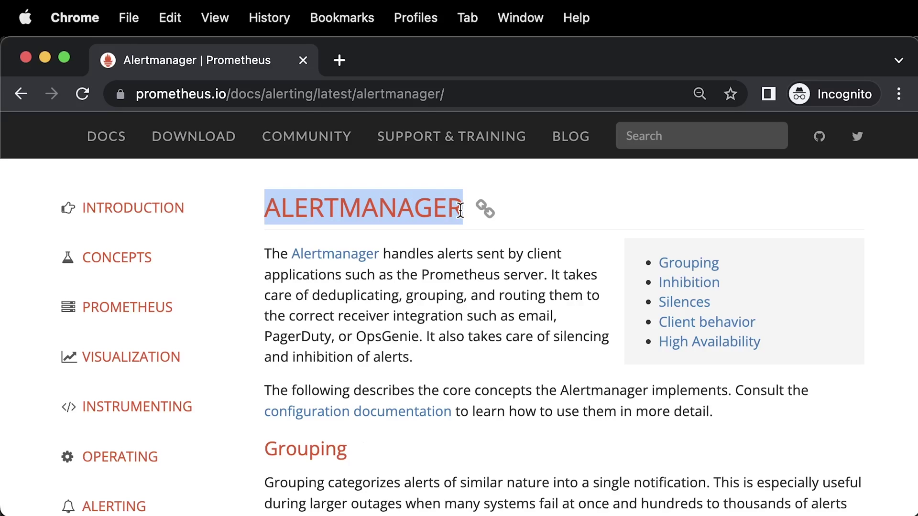
click(458, 253)
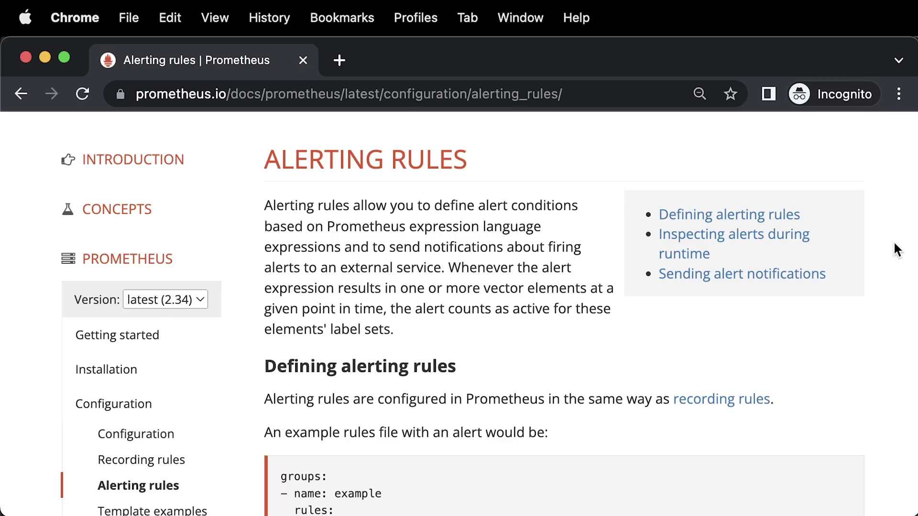
scroll(894, 250, down, 5)
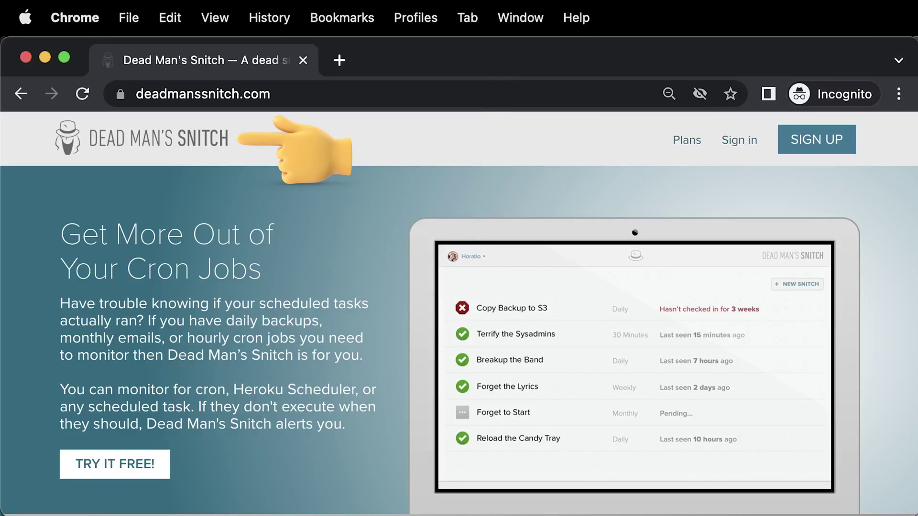
scroll(861, 274, down, 3)
scroll(861, 275, down, 3)
scroll(861, 274, down, 2)
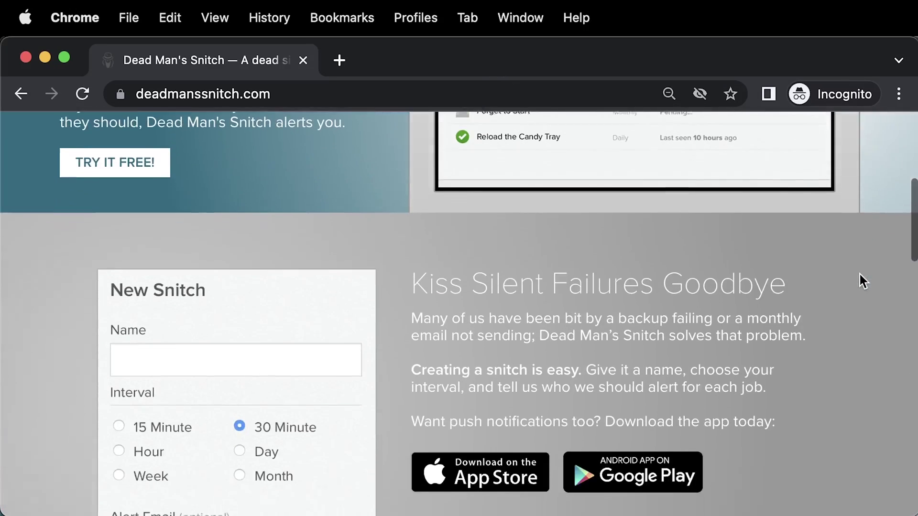
scroll(860, 273, down, 1)
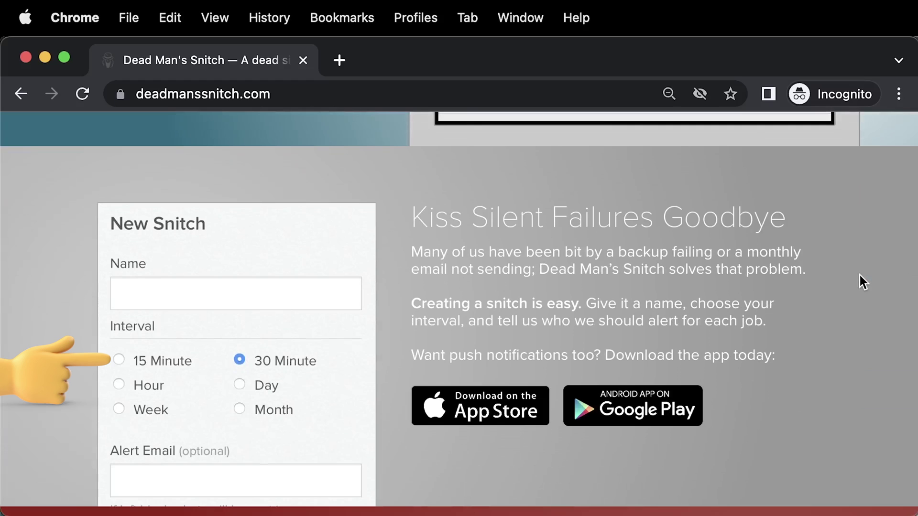
scroll(861, 280, down, 5)
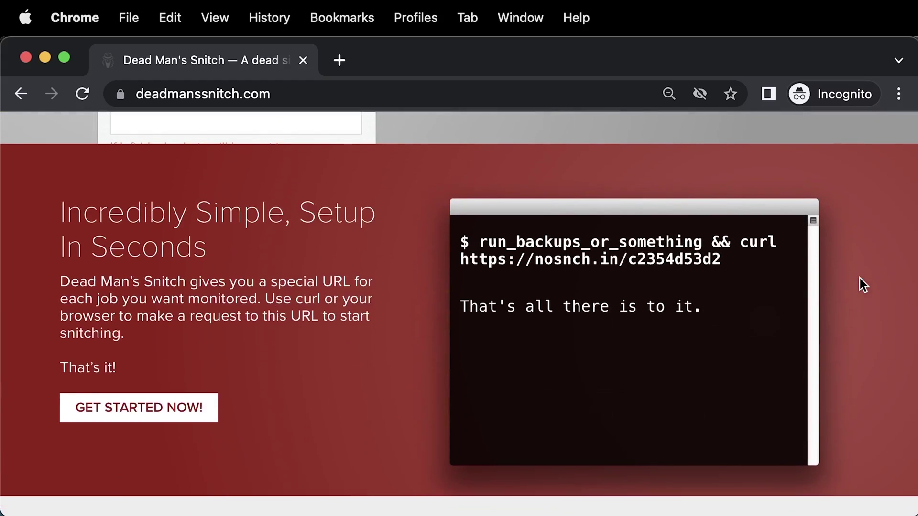
scroll(860, 279, down, 5)
scroll(859, 279, up, 10)
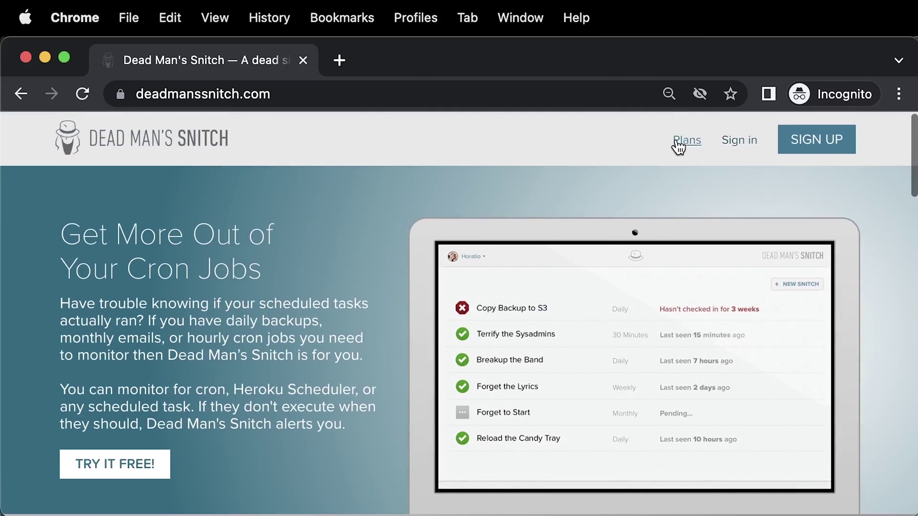
Step: Open the Plans page listing Little Birdy, Private Eye and Surveillance Van
click(678, 146)
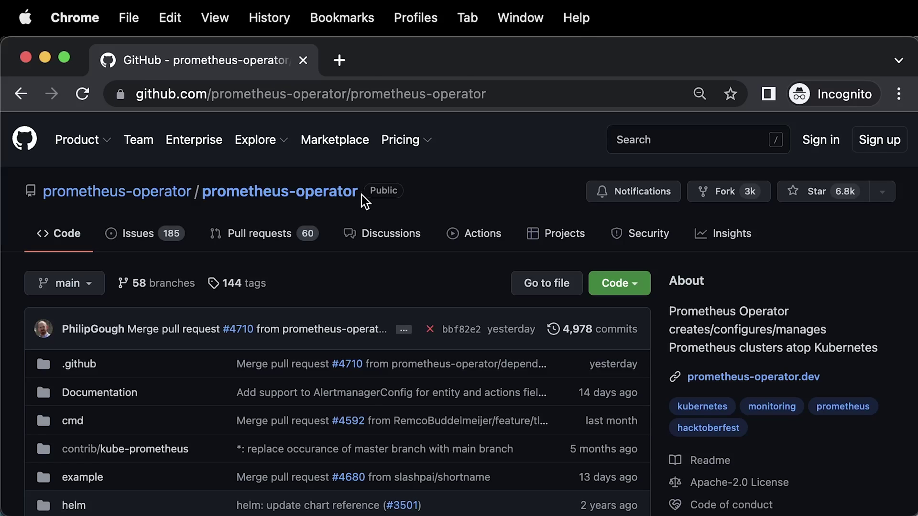
Step: Highlight the prometheus-operator repo name, then the ServiceMonitorSpec heading in api.md
drag(361, 199, 202, 199)
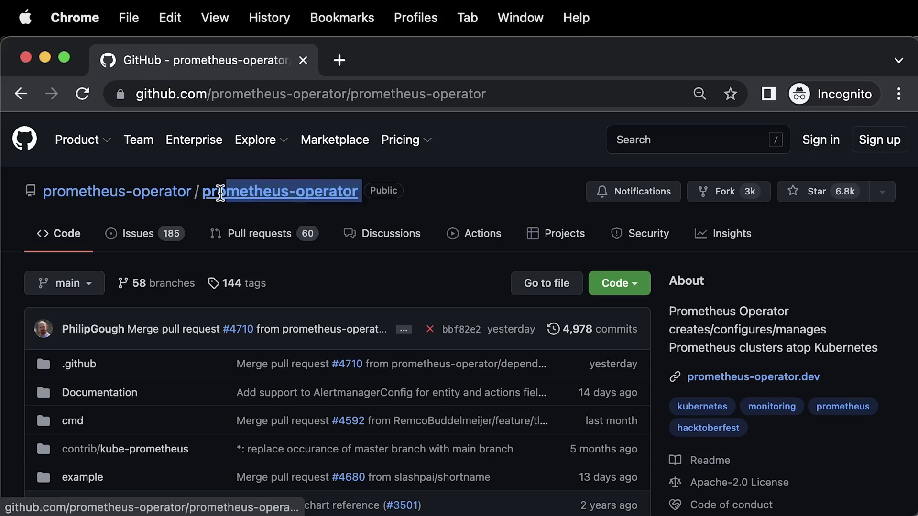
click(240, 213)
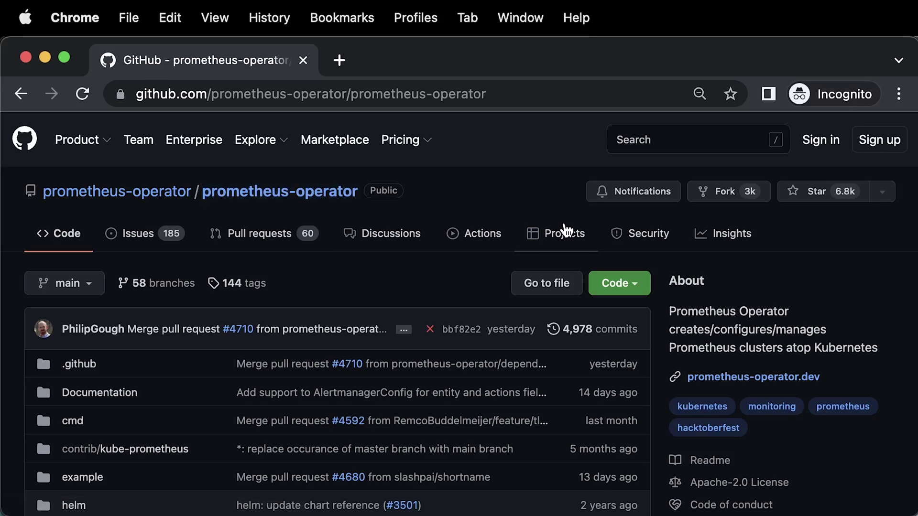
scroll(568, 204, down, 10)
scroll(568, 204, down, 2)
scroll(569, 204, down, 5)
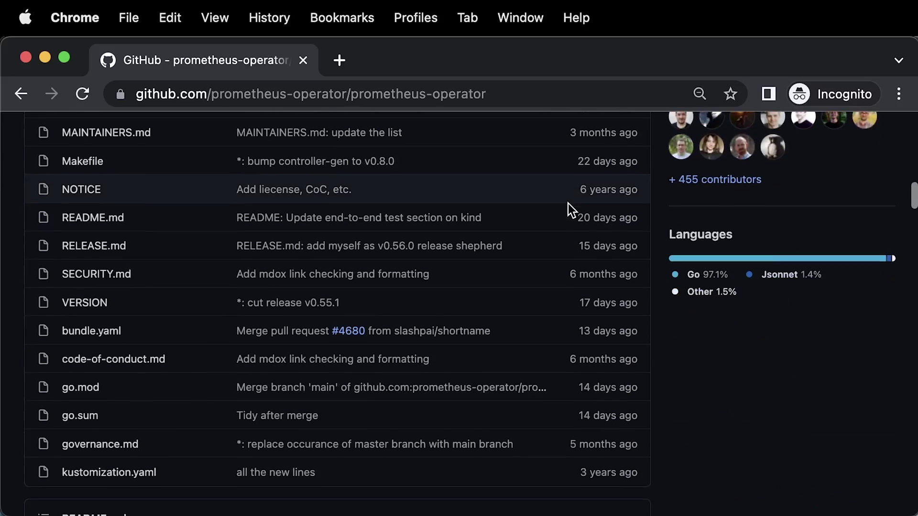
scroll(569, 204, down, 2)
scroll(568, 206, down, 5)
scroll(568, 206, up, 1)
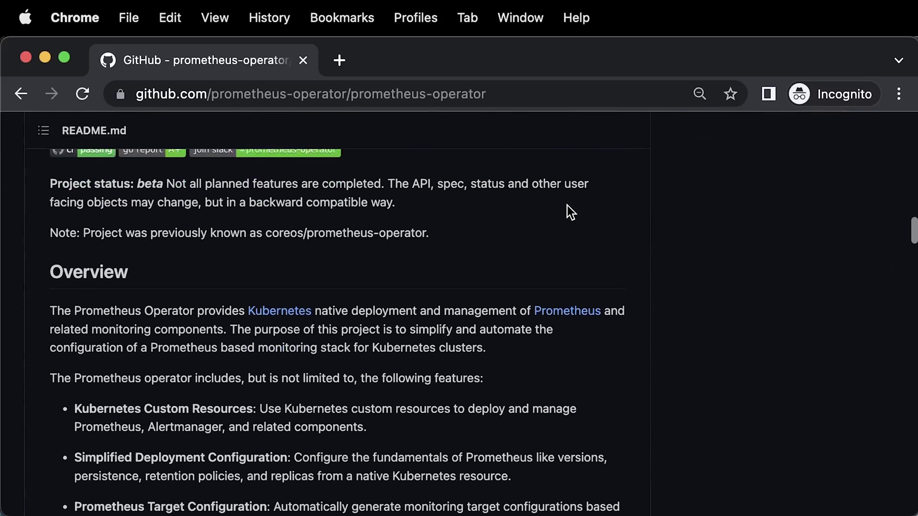
scroll(567, 206, up, 2)
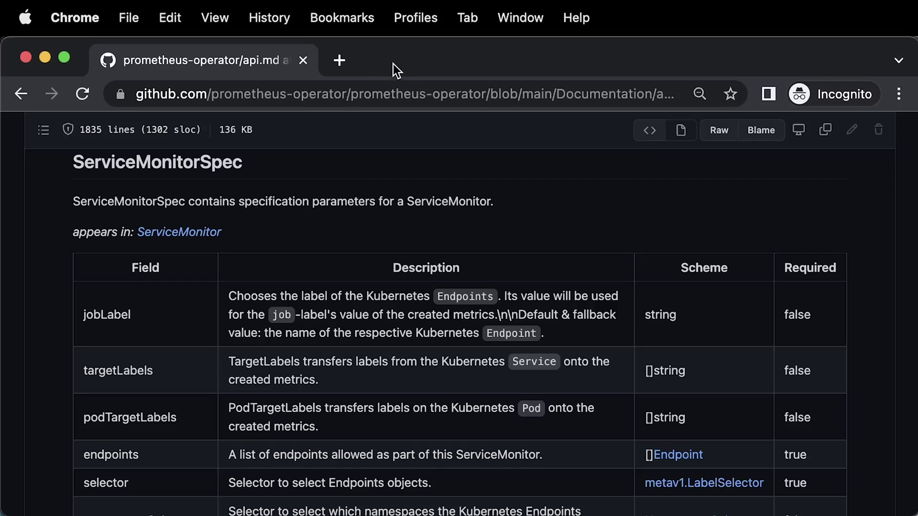
double_click(160, 167)
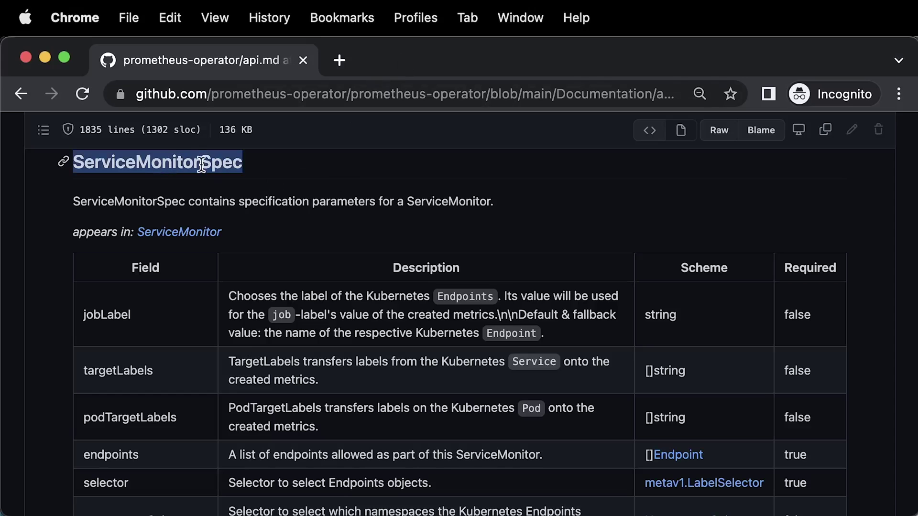
click(282, 186)
scroll(872, 206, down, 1)
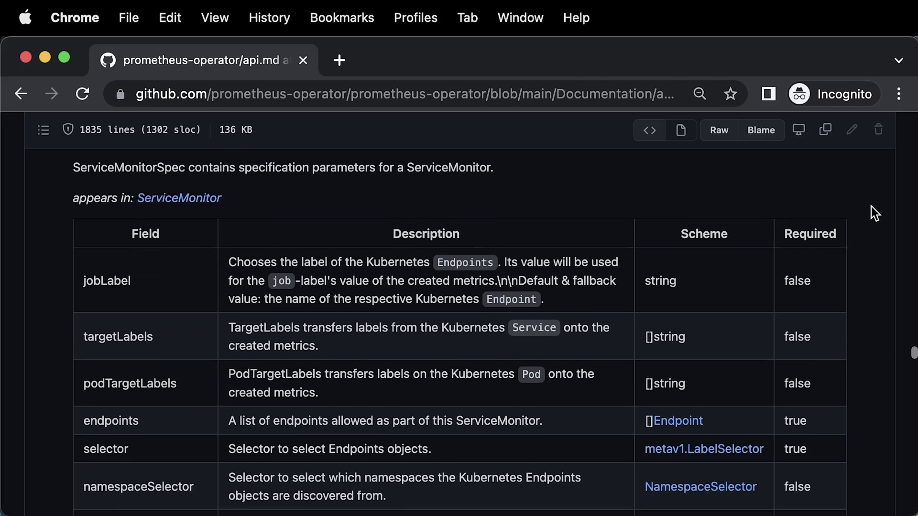
scroll(872, 207, down, 2)
scroll(872, 207, down, 2)
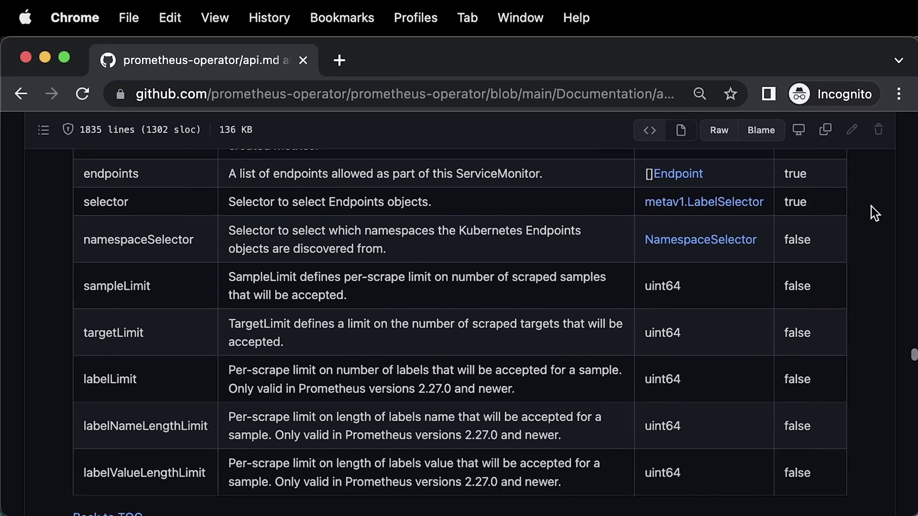
scroll(871, 207, down, 1)
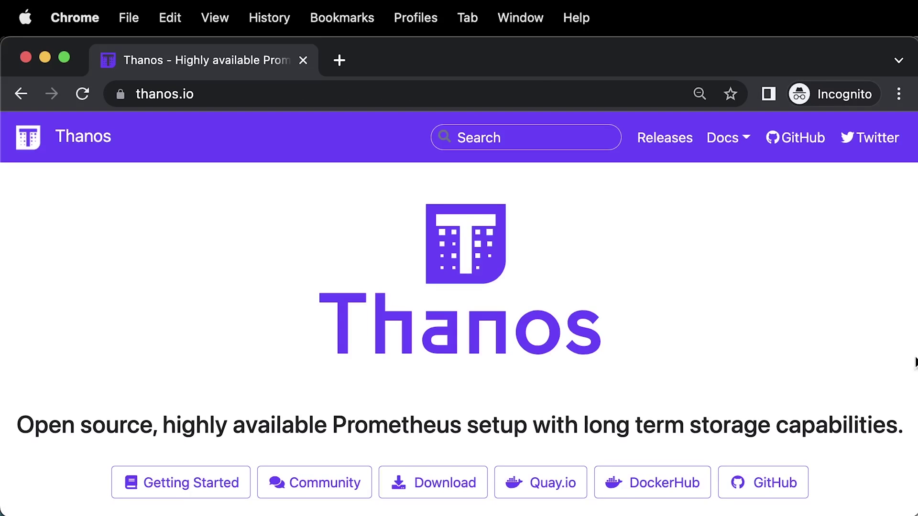
scroll(853, 335, down, 1)
scroll(852, 338, down, 1)
scroll(853, 348, down, 2)
scroll(851, 348, down, 1)
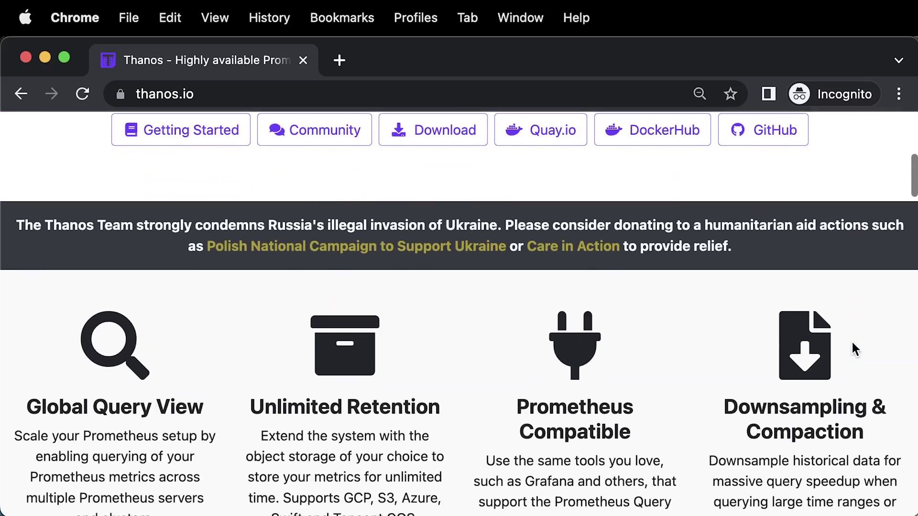
scroll(851, 350, down, 1)
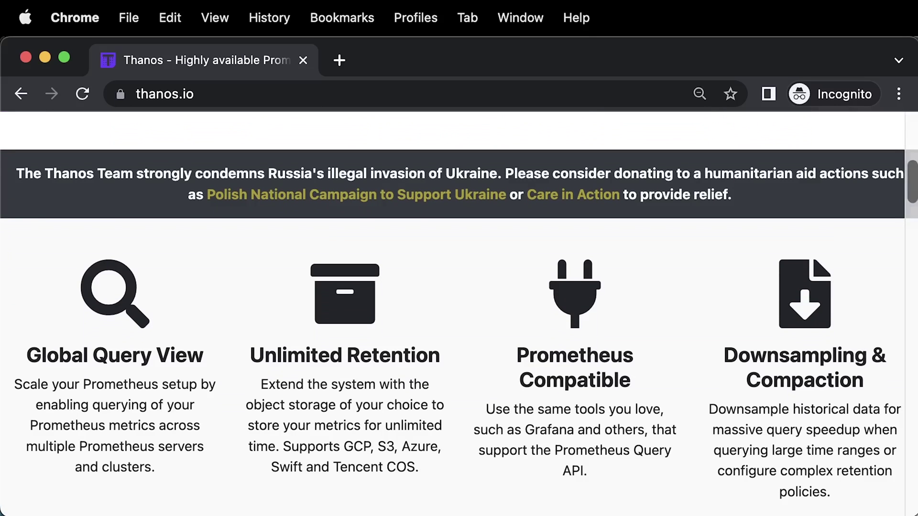